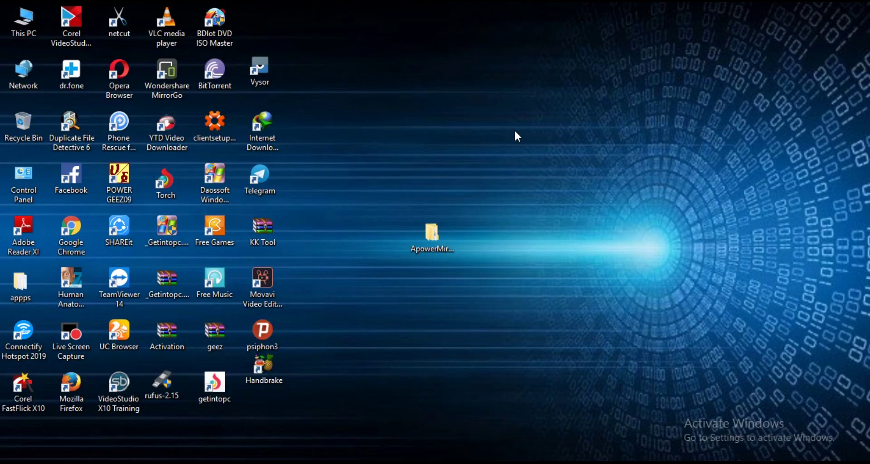
- Move the Handbrake shortcut to the free spot above Vysor on the desktop
left_click_drag(264, 363, 262, 15)
left_click(461, 101)
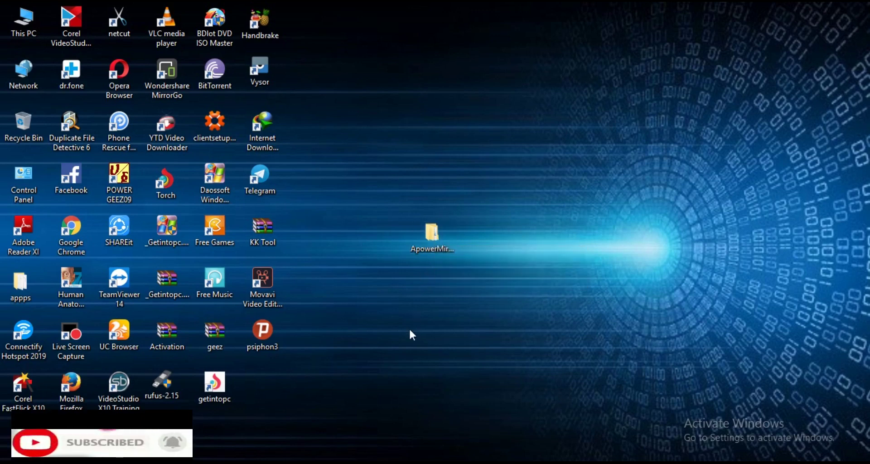
- Open the ApowerMirror_1.4.5.1_Multilingual folder inside the desktop ApowerMirror folder and check the contents of its Crack subfolder
double_click(433, 234)
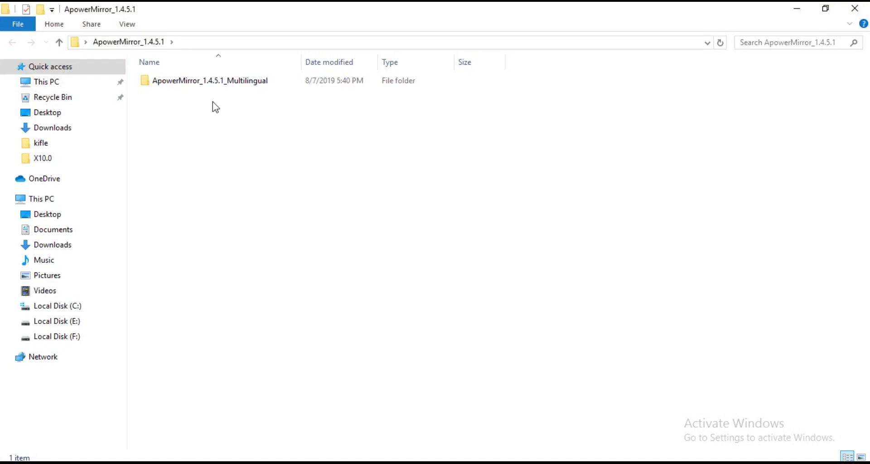
double_click(192, 84)
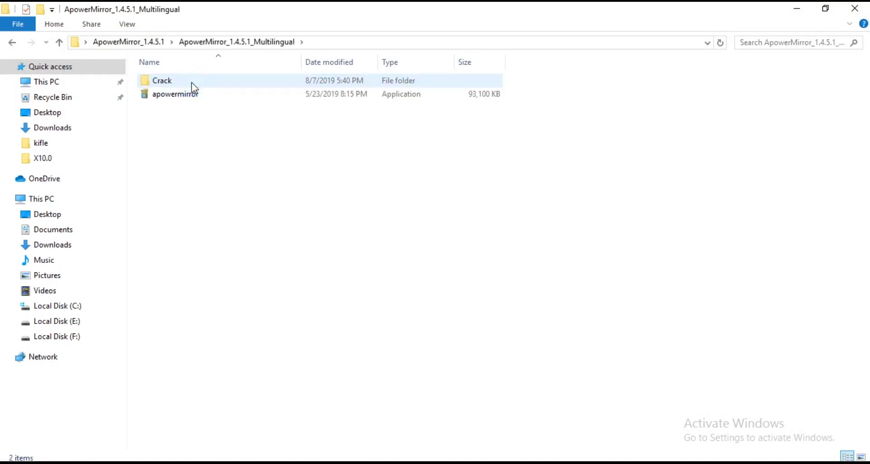
double_click(161, 80)
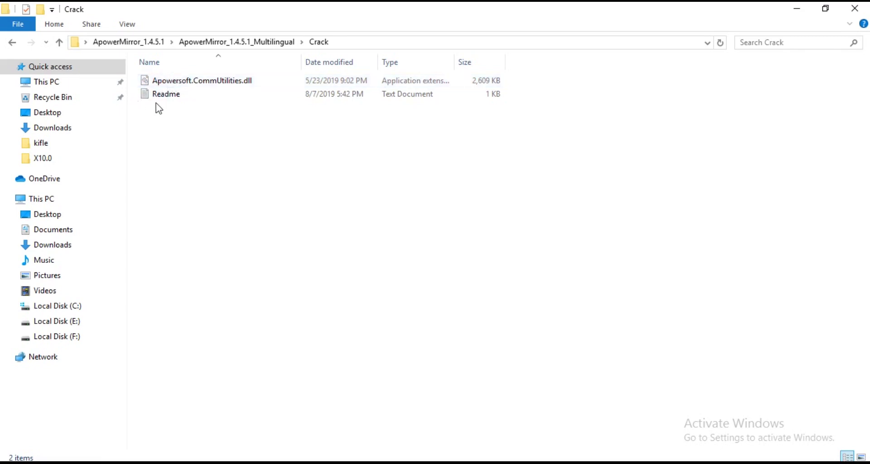
left_click(14, 43)
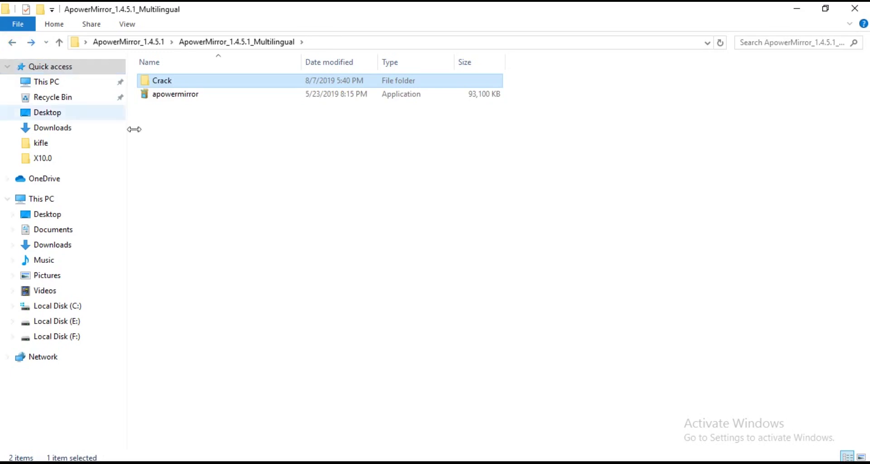
- Launch the apowermirror installer from the Multilingual folder, allow it to run, and minimise the folder window
right_click(188, 93)
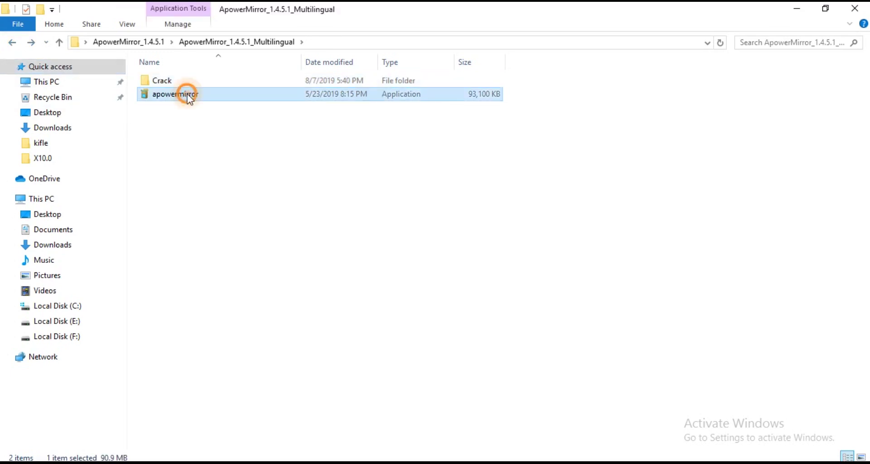
left_click(221, 119)
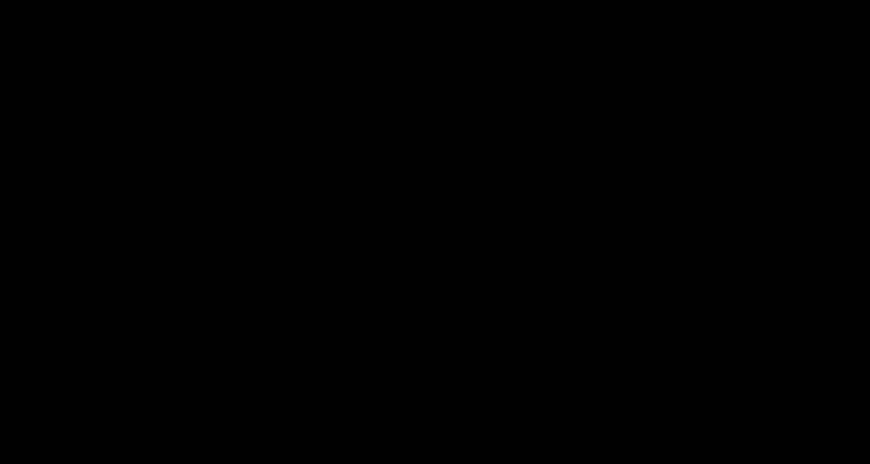
left_click(489, 270)
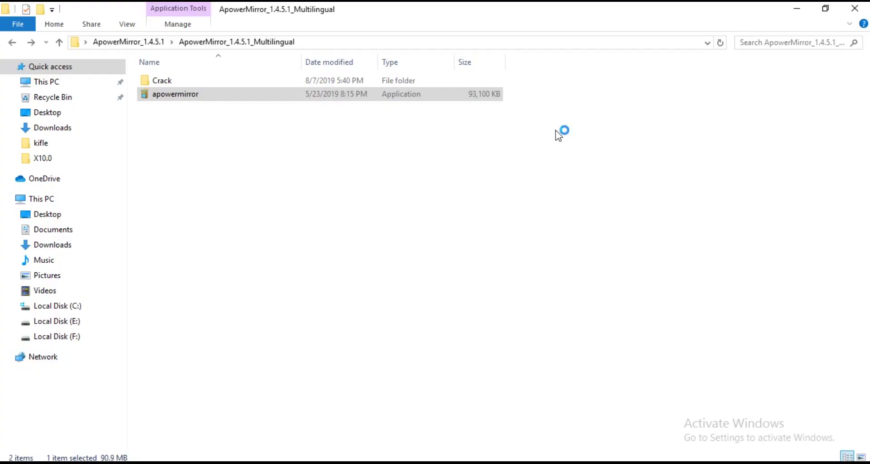
left_click(798, 8)
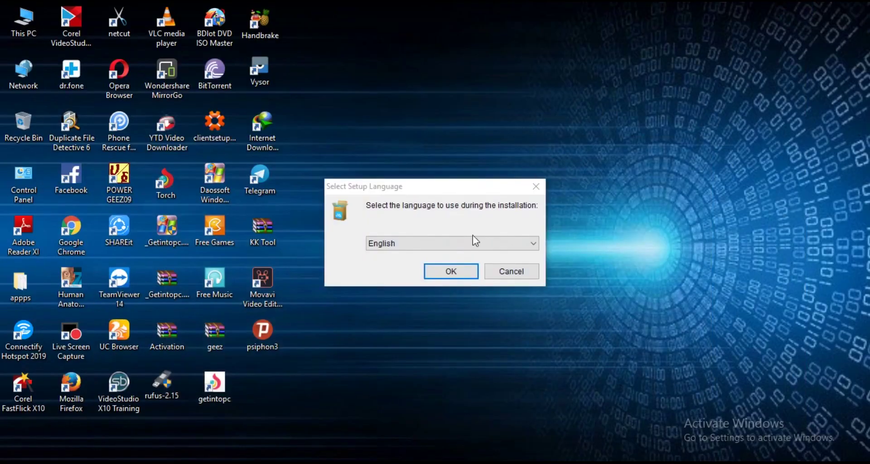
- Start the ApowerMirror setup in English and accept its licence agreement
left_click(410, 247)
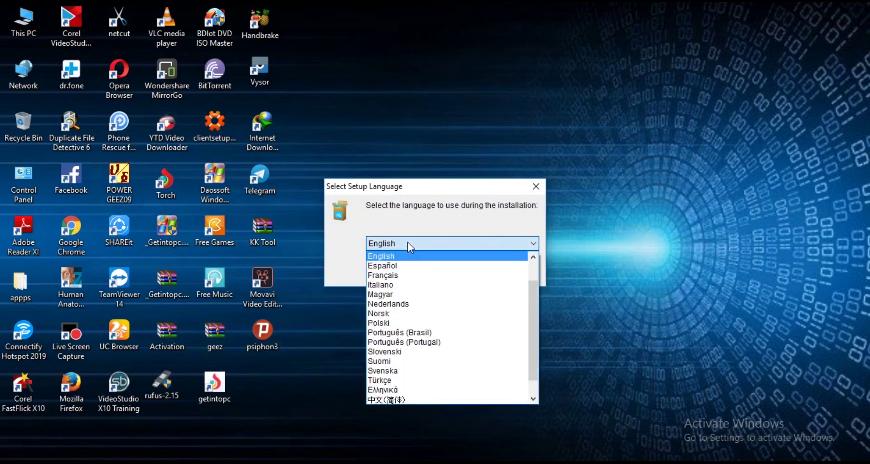
left_click(410, 247)
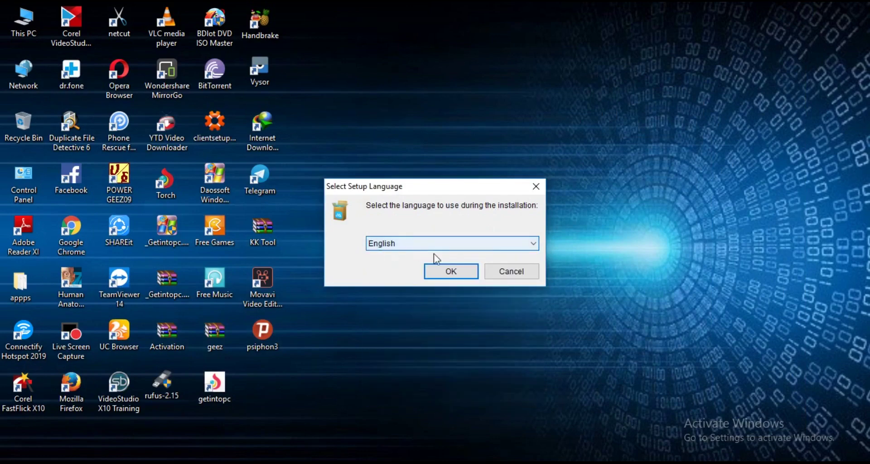
left_click(440, 270)
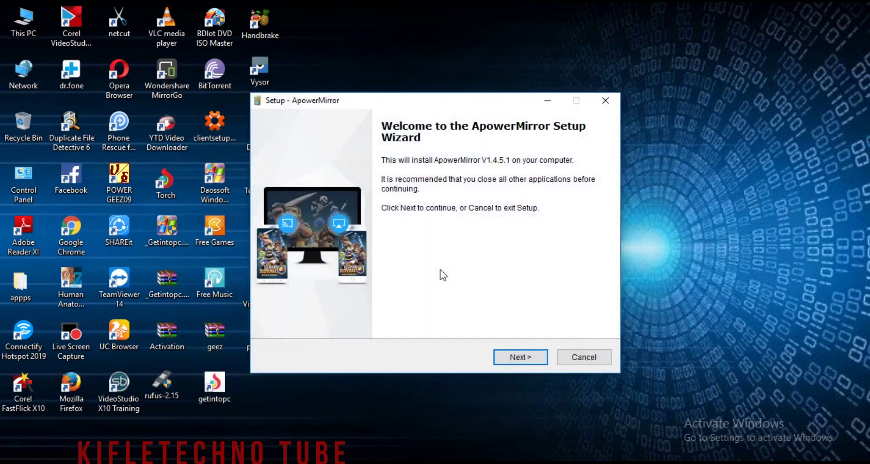
left_click(502, 355)
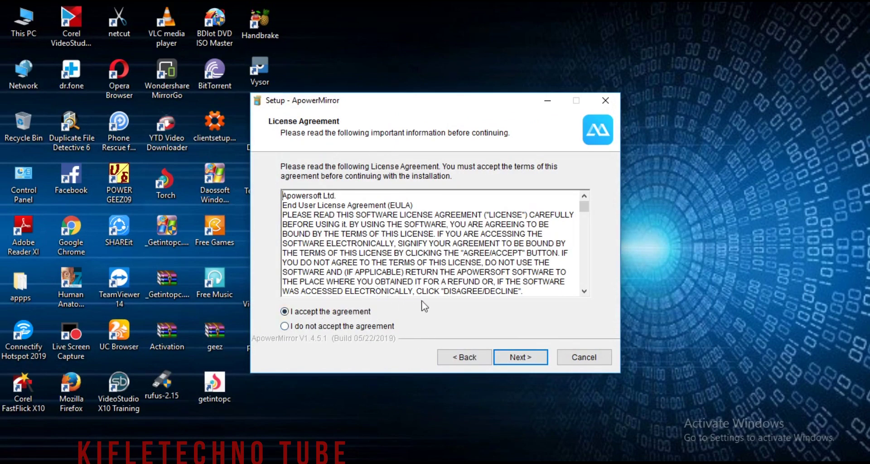
left_click(517, 358)
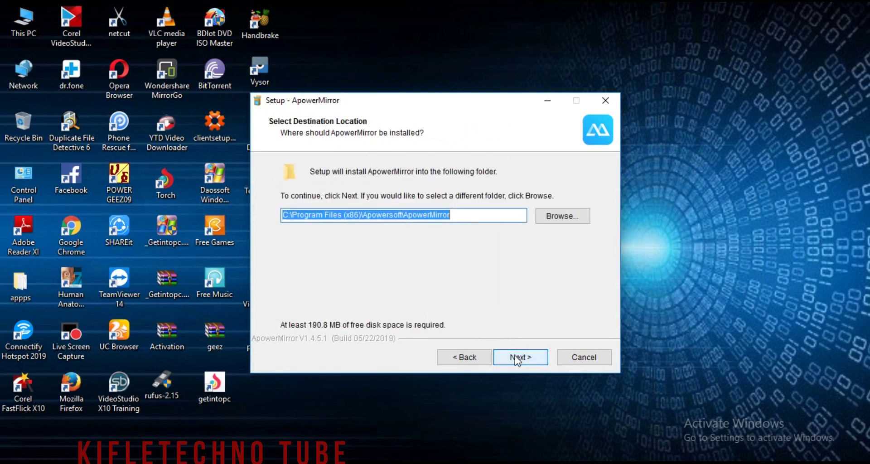
- Install ApowerMirror into C:\Program Files (x86)\Apowersoft\ApowerMirror, keeping the desktop shortcut, Quick Launch shortcut and run-at-Windows-start options enabled
left_click(469, 215)
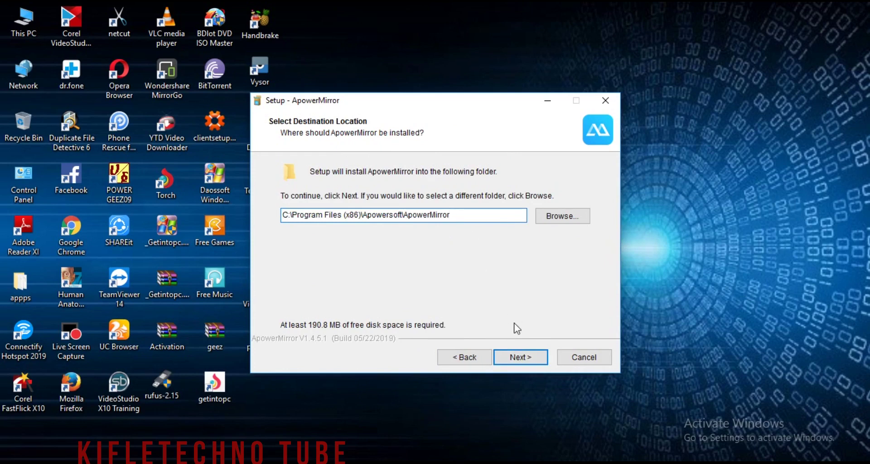
left_click(516, 361)
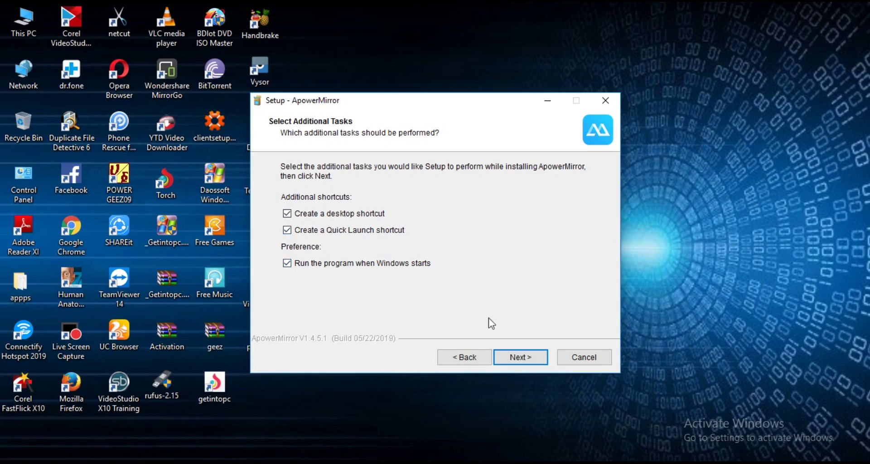
left_click(504, 357)
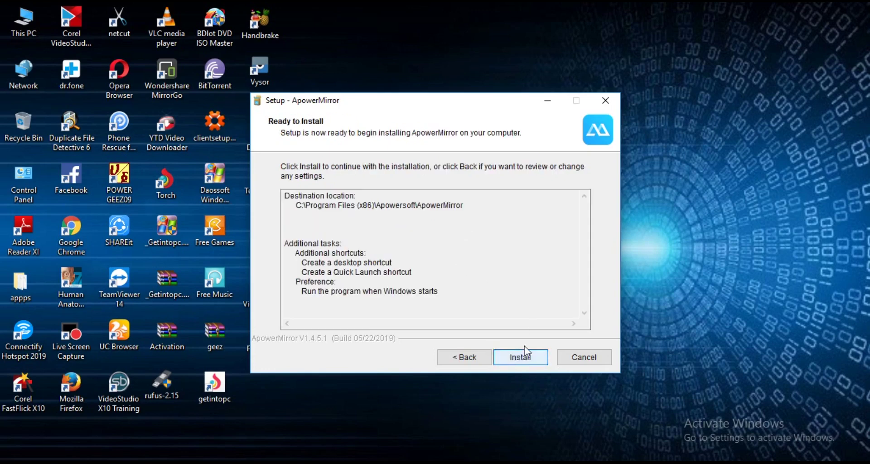
left_click(515, 361)
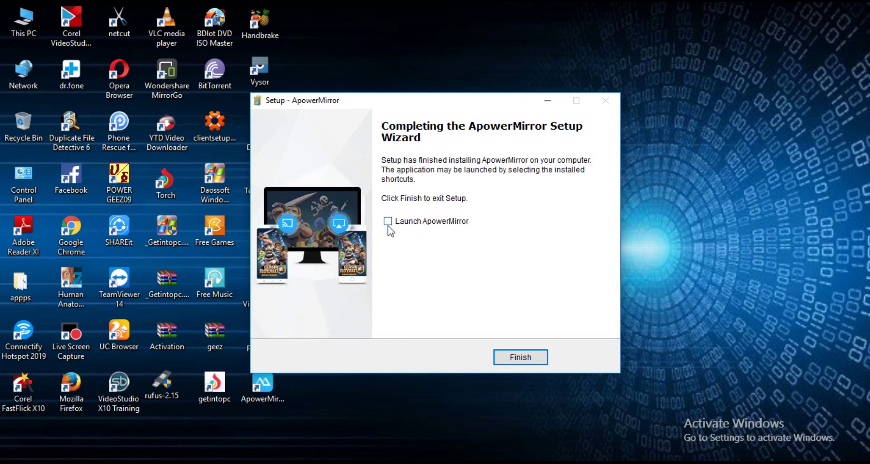
- Finish the setup with Launch ApowerMirror enabled and close the Apowersoft web page in the browser
left_click(388, 223)
left_click(512, 353)
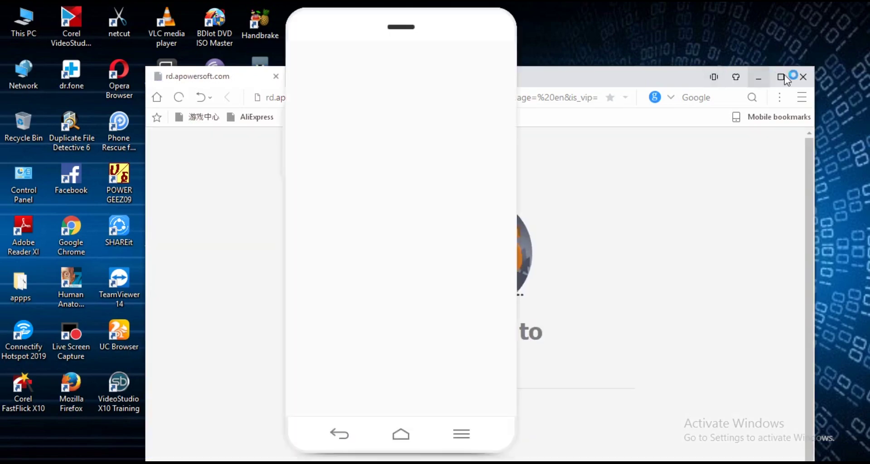
left_click(800, 77)
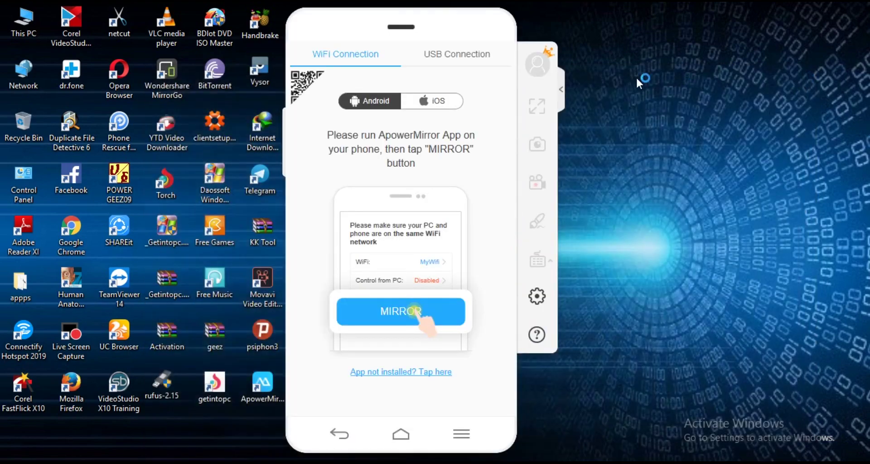
- Hide the desktop icons behind the ApowerMirror window
right_click(684, 37)
left_click(696, 47)
left_click(617, 127)
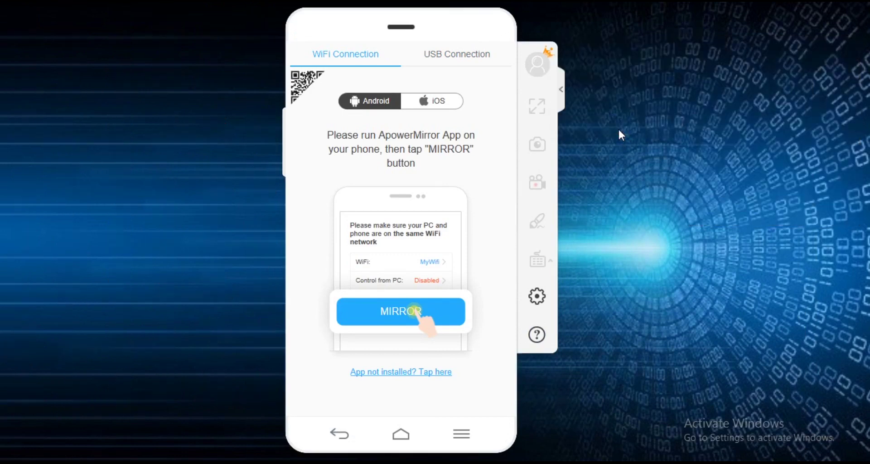
- Shift the ApowerMirror window sideways on the desktop and close it with the Exit the program option
left_click_drag(439, 26, 482, 27)
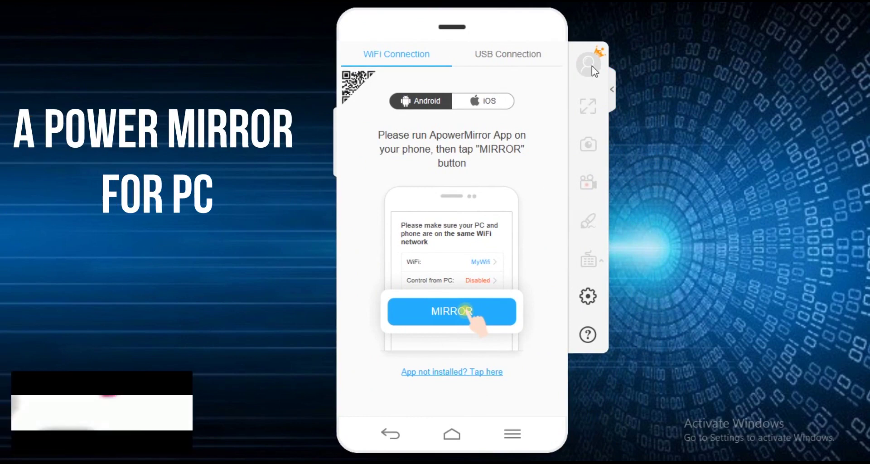
mouse_move(555, 27)
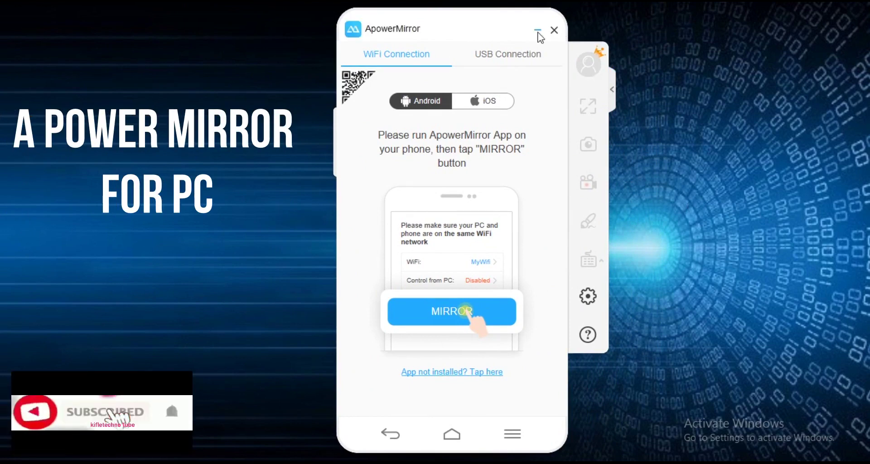
left_click(555, 27)
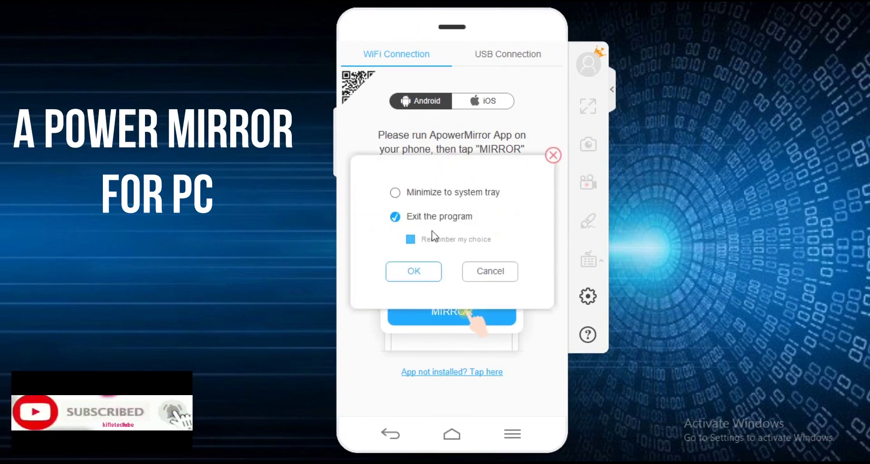
left_click(413, 272)
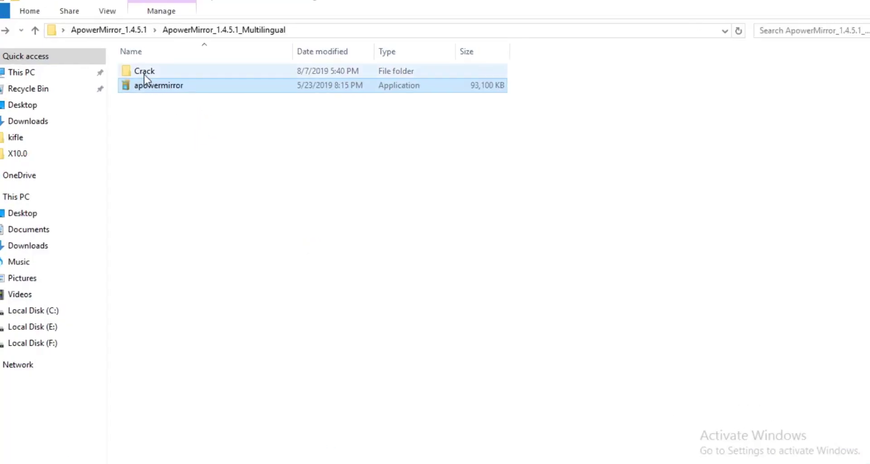
- Copy Apowersoft.CommUtilities.dll from the Crack folder
double_click(144, 75)
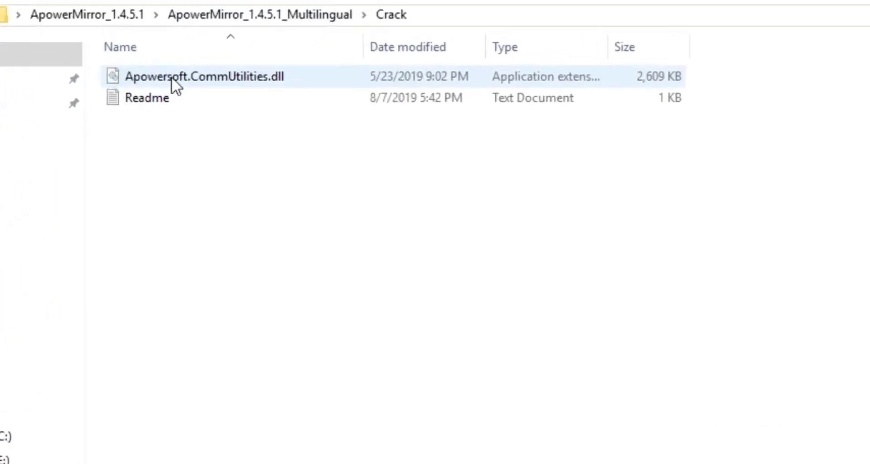
right_click(175, 80)
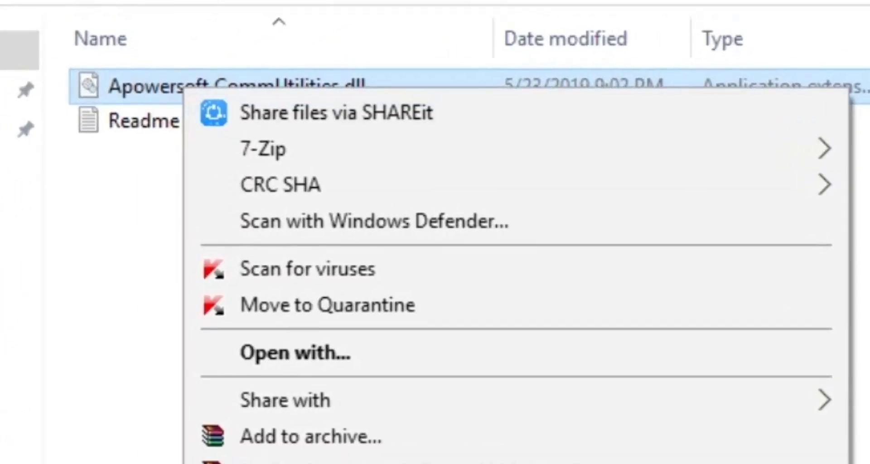
key("Escape")
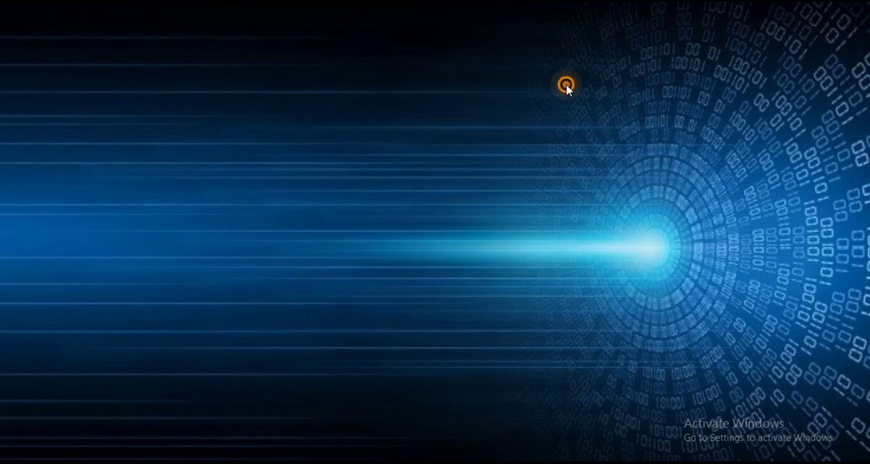
- Show the desktop icons again
right_click(565, 85)
left_click(587, 94)
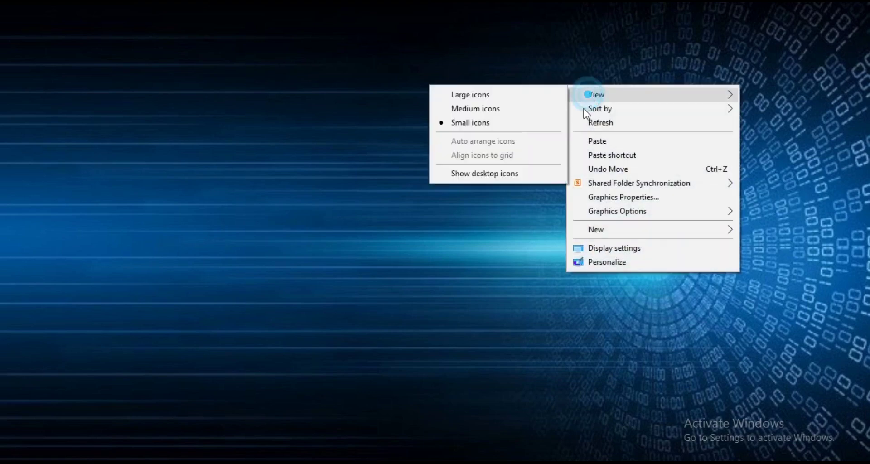
left_click(515, 172)
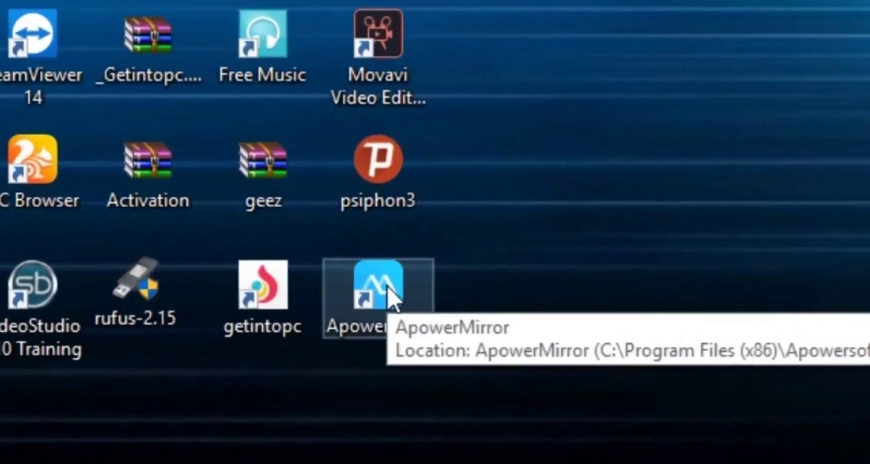
- View the installation folder through the ApowerMirror desktop shortcut's file location and close the folder window
right_click(254, 391)
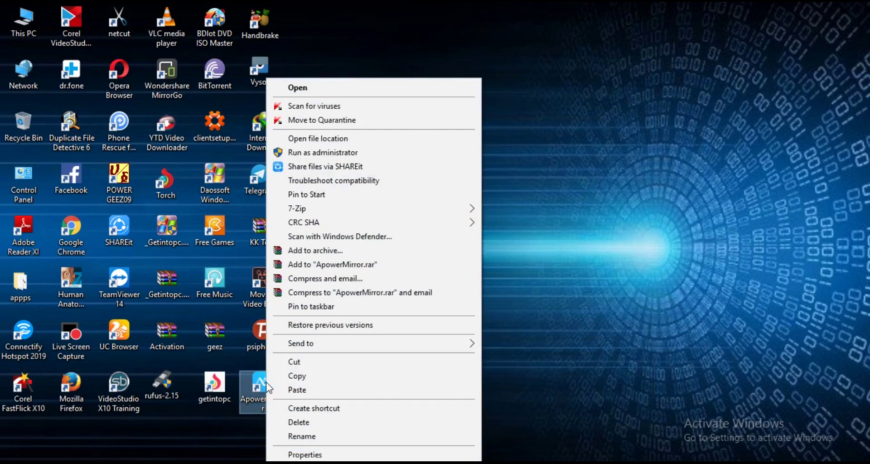
left_click(311, 140)
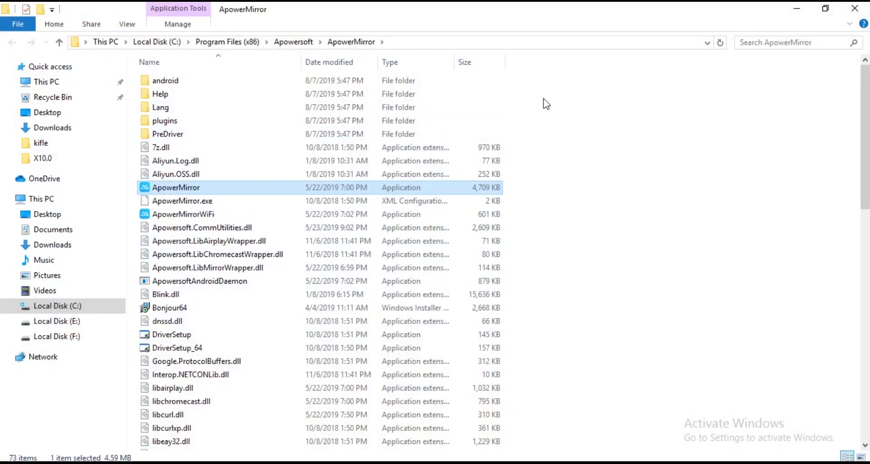
left_click(855, 8)
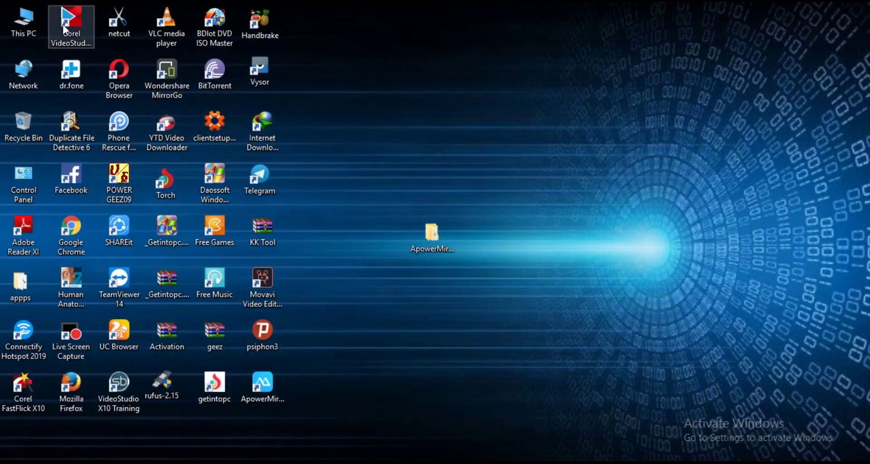
- Browse drive C to the ApowerMirror folder under Program Files (x86)\Apowersoft and close the folder window
double_click(29, 24)
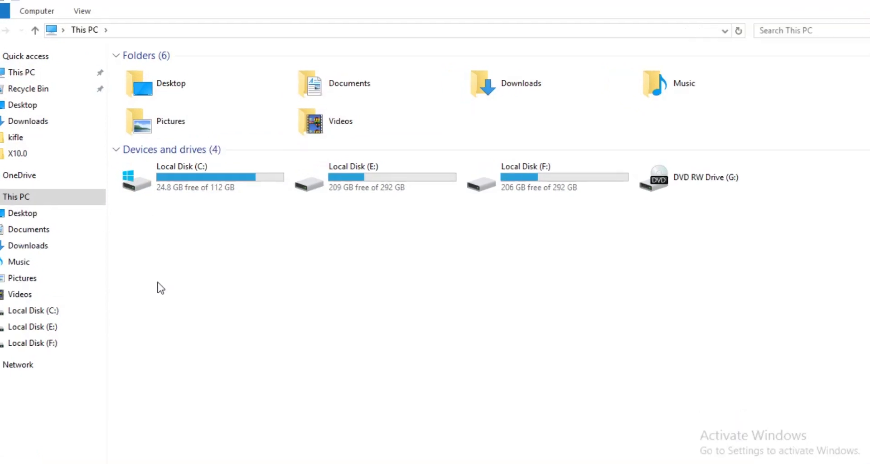
double_click(193, 179)
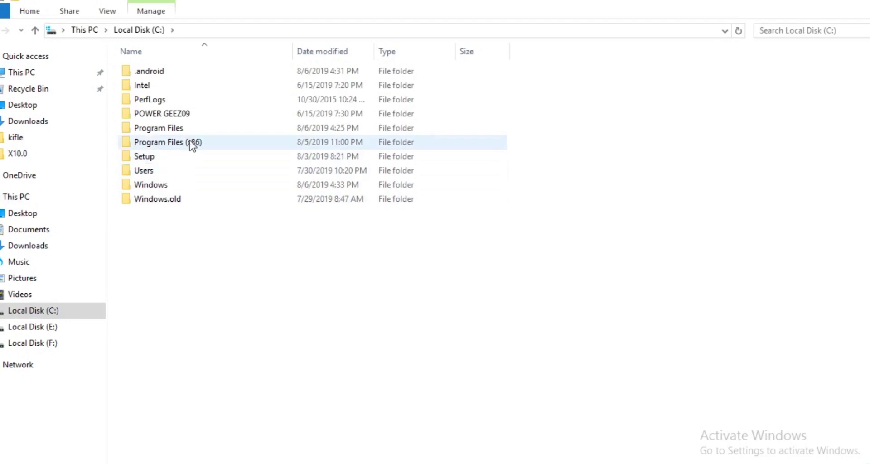
mouse_move(193, 142)
double_click(274, 211)
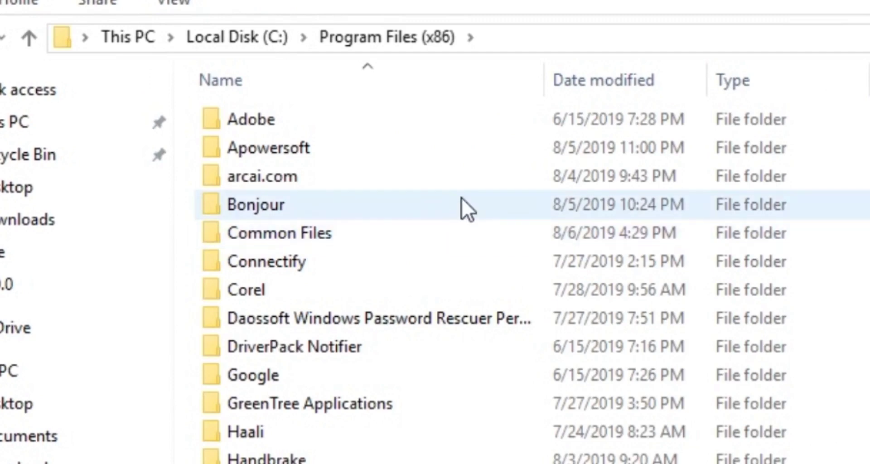
left_click(405, 214)
mouse_move(321, 152)
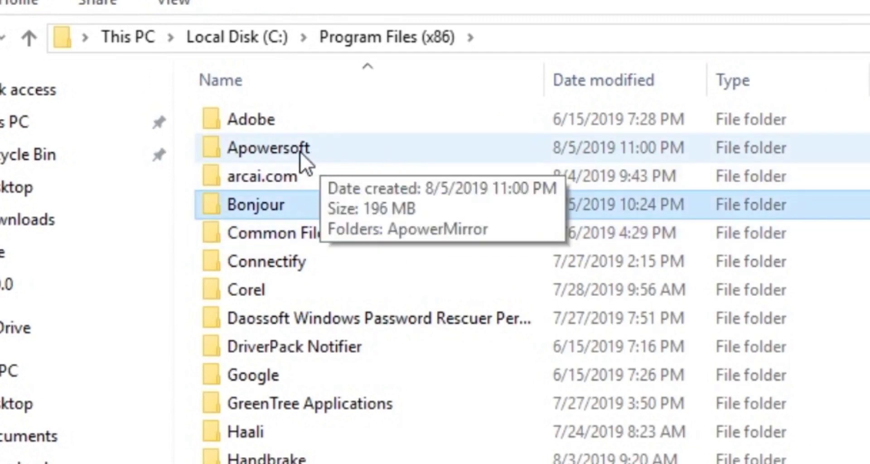
double_click(301, 152)
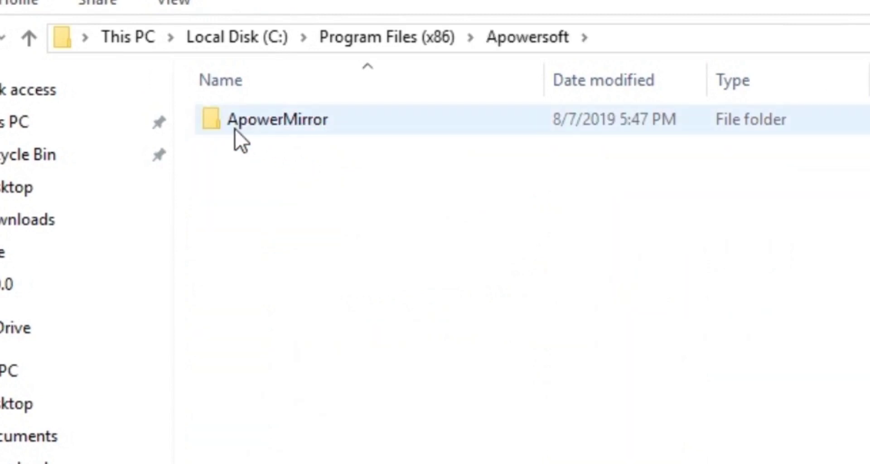
double_click(265, 121)
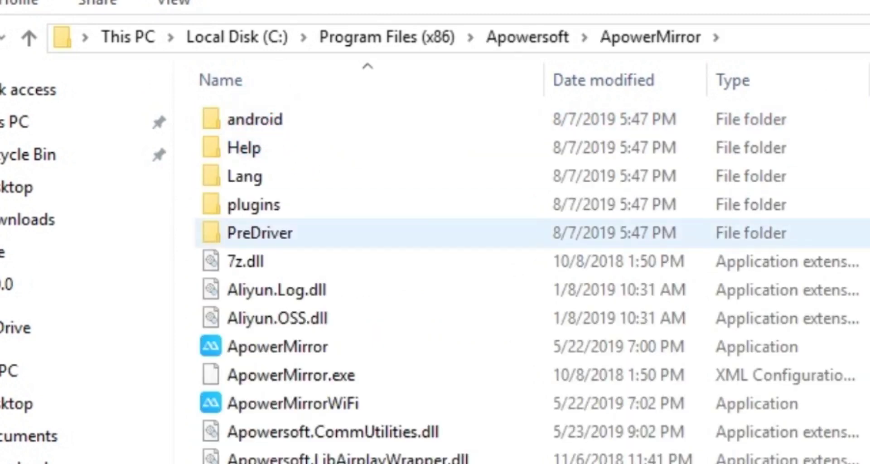
right_click(725, 106)
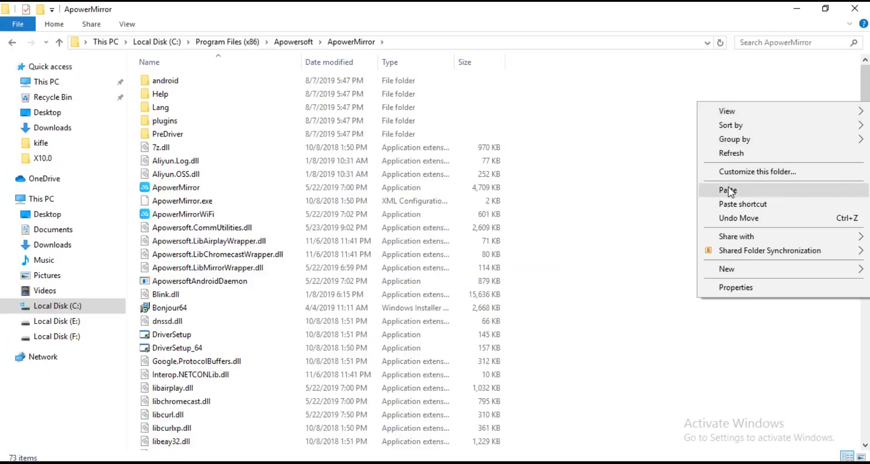
left_click(854, 8)
left_click(854, 8)
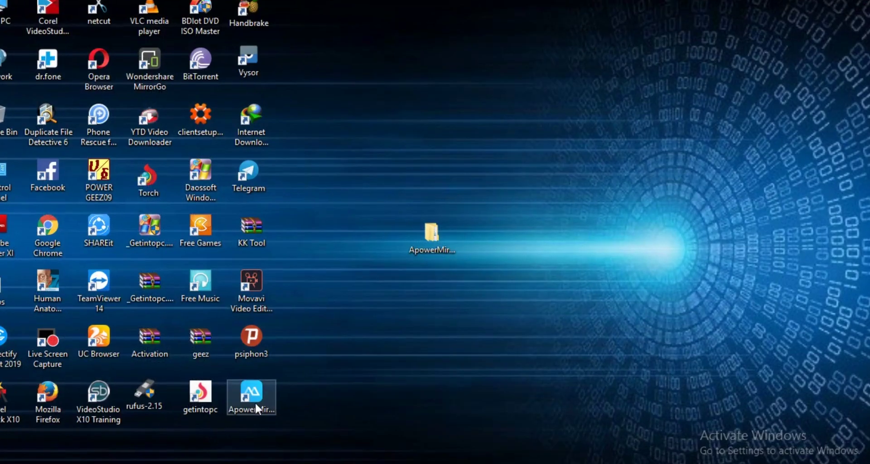
- Paste Apowersoft.CommUtilities.dll into the ApowerMirror shortcut's file location, replacing the existing file, and close the folder window
right_click(267, 397)
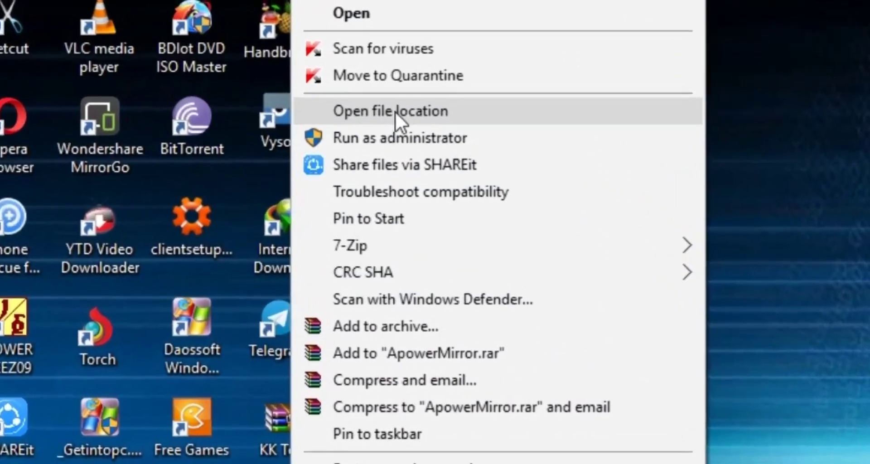
left_click(314, 58)
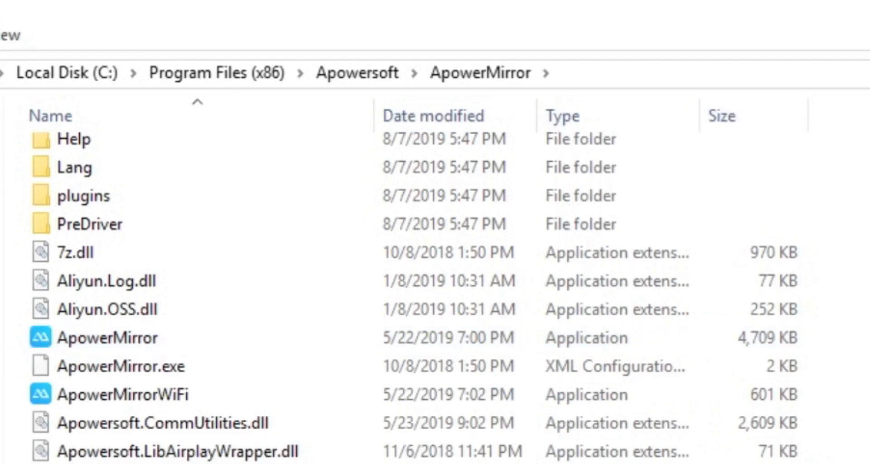
right_click(638, 116)
left_click(673, 203)
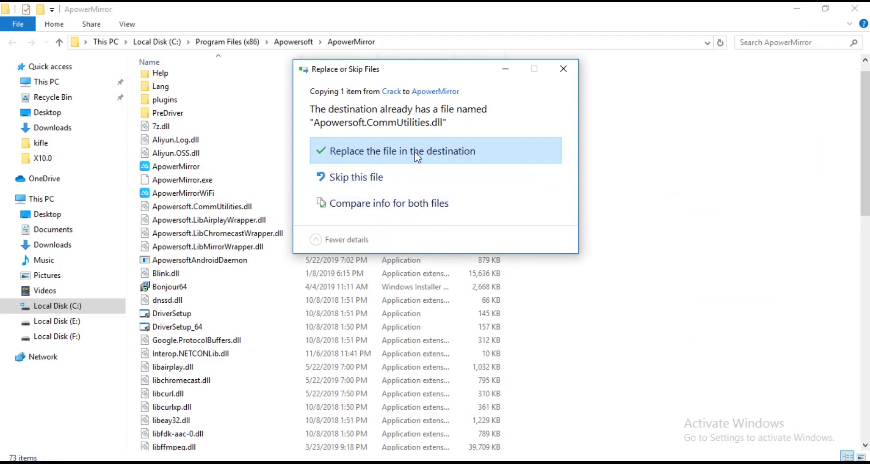
left_click(403, 149)
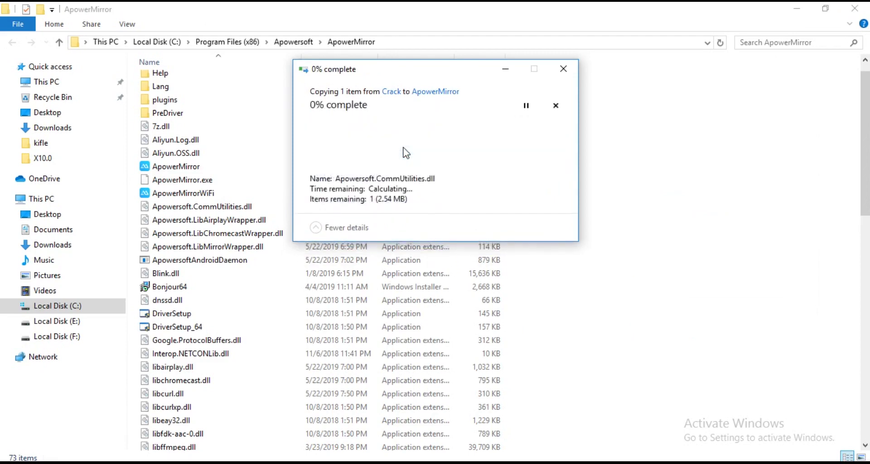
left_click(403, 154)
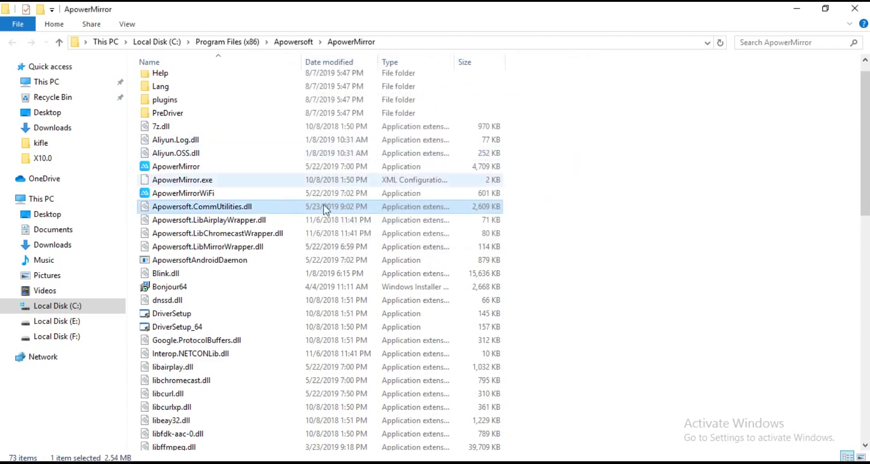
left_click(640, 135)
left_click(854, 9)
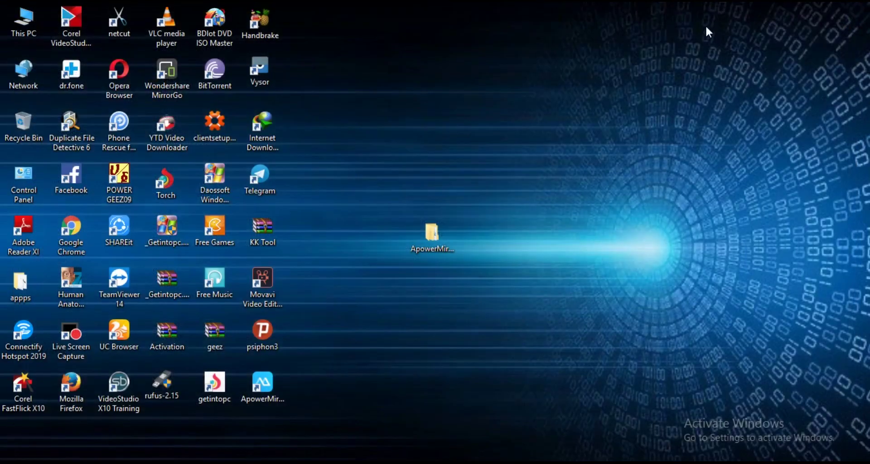
left_click_drag(431, 232, 338, 45)
left_click_drag(336, 102, 325, 300)
left_click(435, 241)
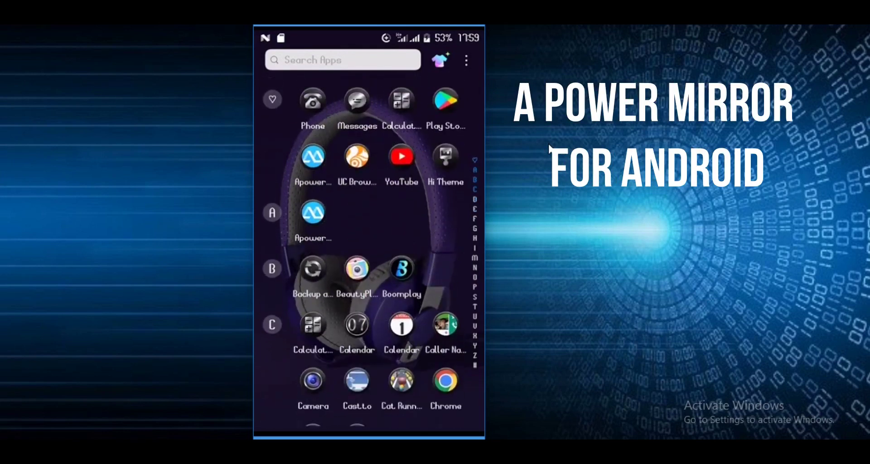
- Open the Play Store on the phone and clear the search term "vysor"
left_click(447, 100)
left_click(394, 67)
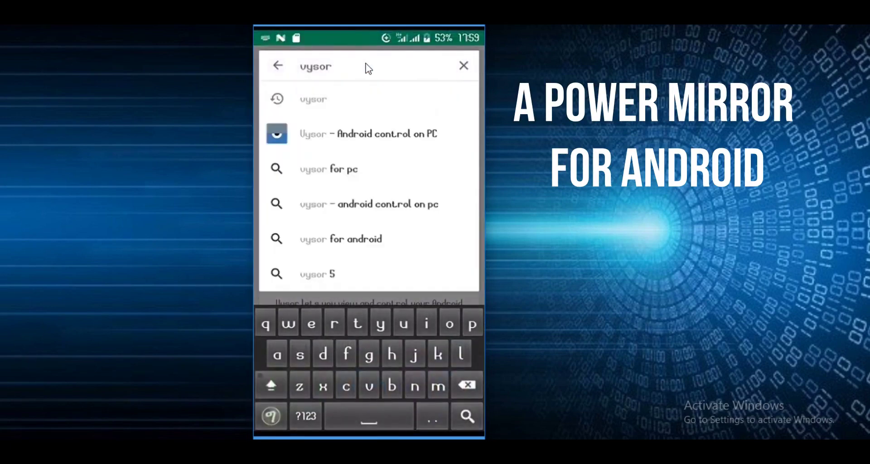
key("BackSpace")
key("BackSpace")
key("BackSpace")
key("BackSpace")
key("BackSpace")
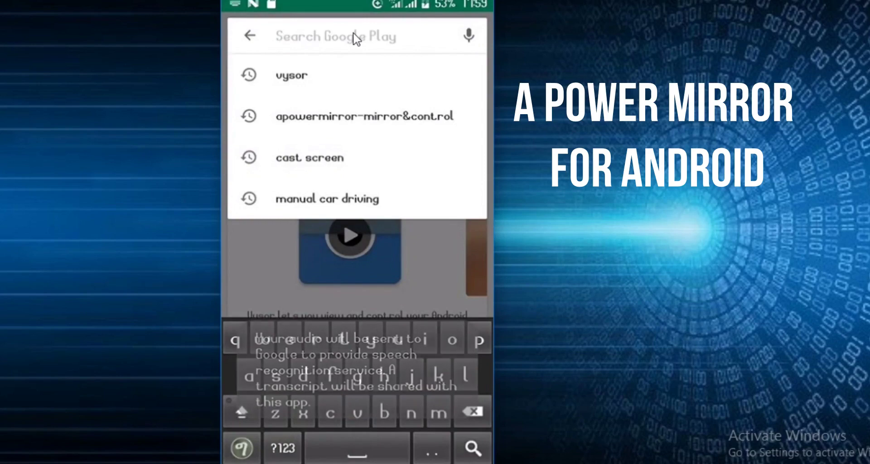
- Search the Play Store for "apower", choose the apowermirror-mirror&control suggestion and open the ApowerMirror app
type("apower")
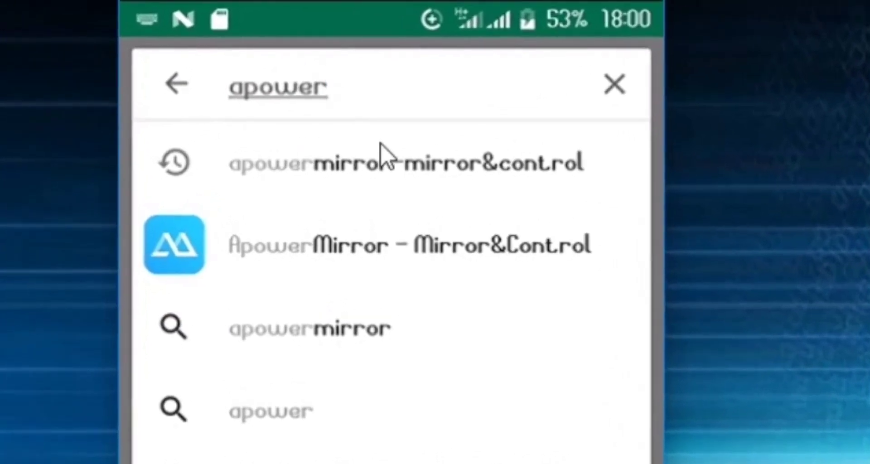
left_click(344, 169)
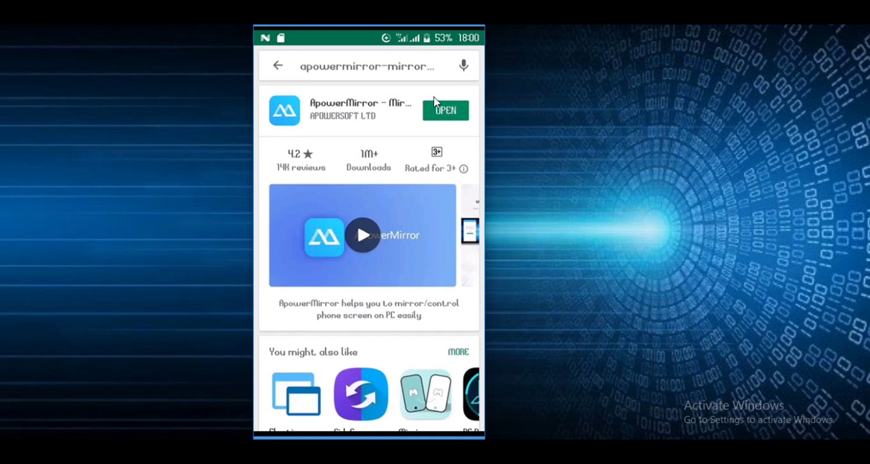
left_click(443, 114)
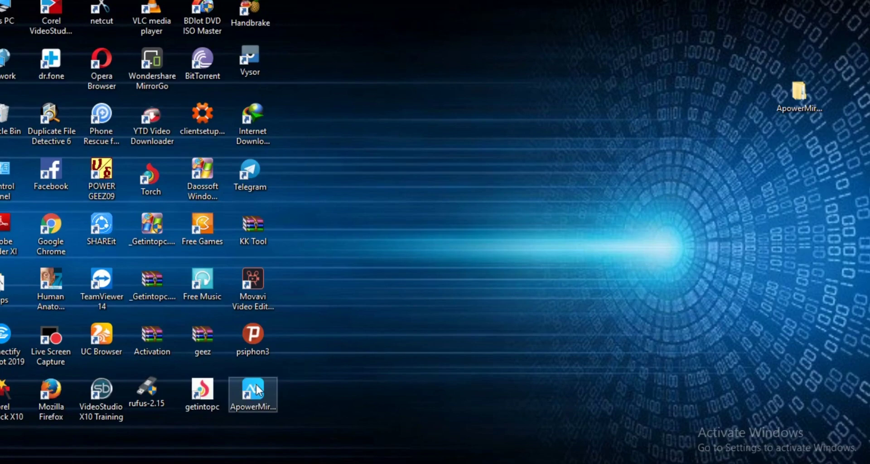
- Launch ApowerMirror on the PC from its desktop shortcut and display its settings
double_click(255, 389)
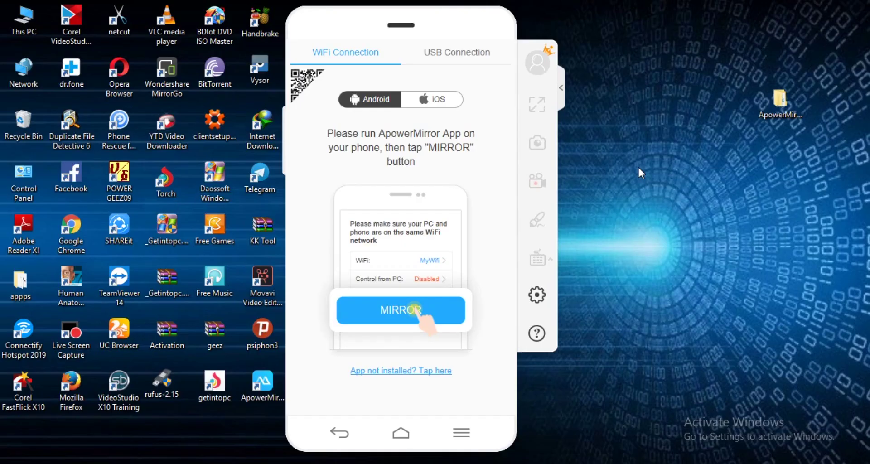
left_click(538, 299)
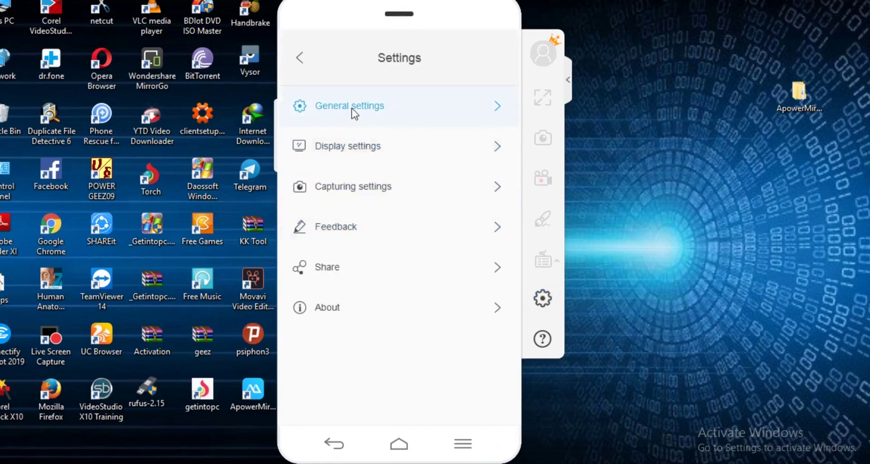
- Hide the desktop icons behind the ApowerMirror window
right_click(632, 67)
mouse_move(652, 78)
left_click(571, 163)
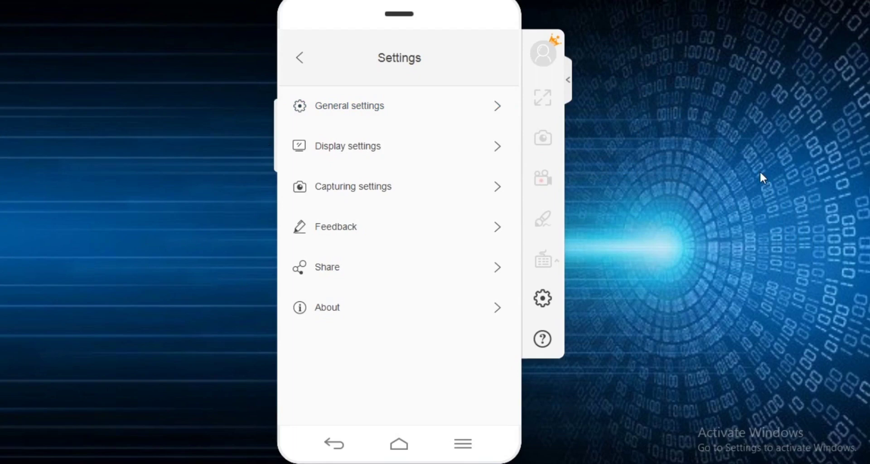
- Enable the Open WiFi hotspot option in ApowerMirror's General settings and return to the WiFi Connection home screen
left_click(350, 111)
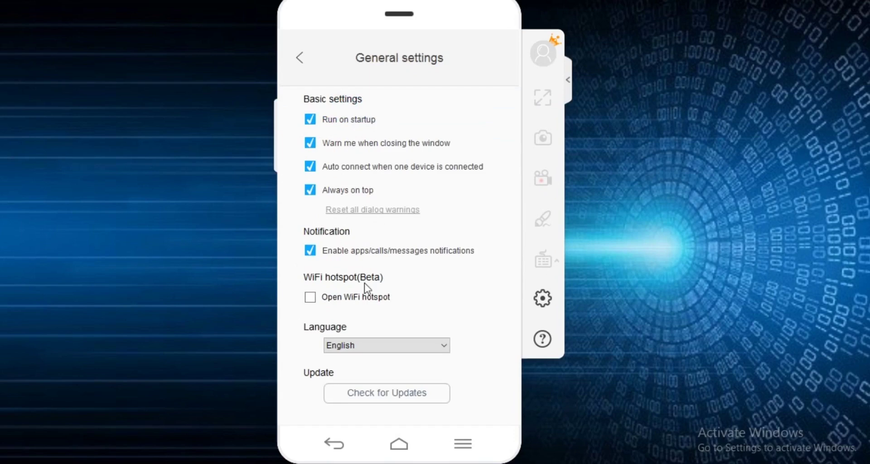
left_click(313, 302)
left_click(311, 298)
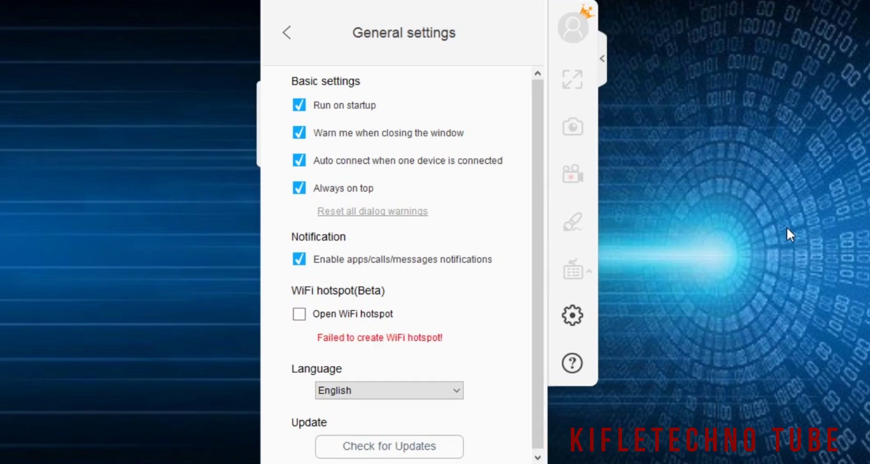
left_click(299, 314)
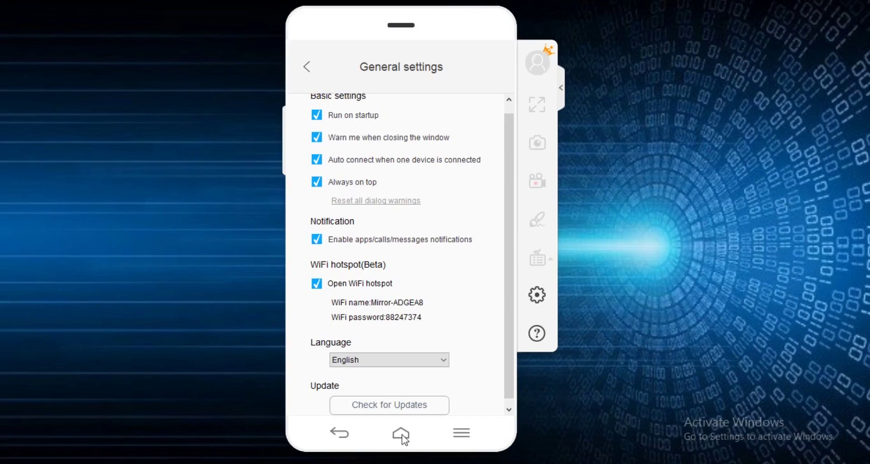
left_click(401, 434)
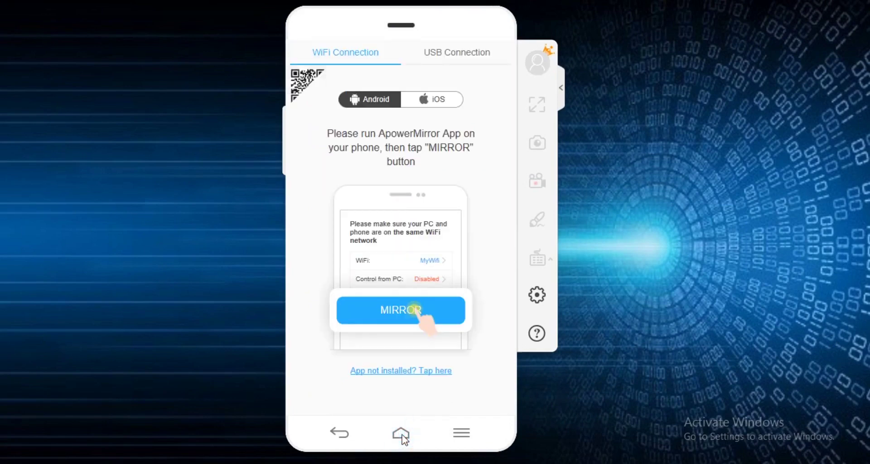